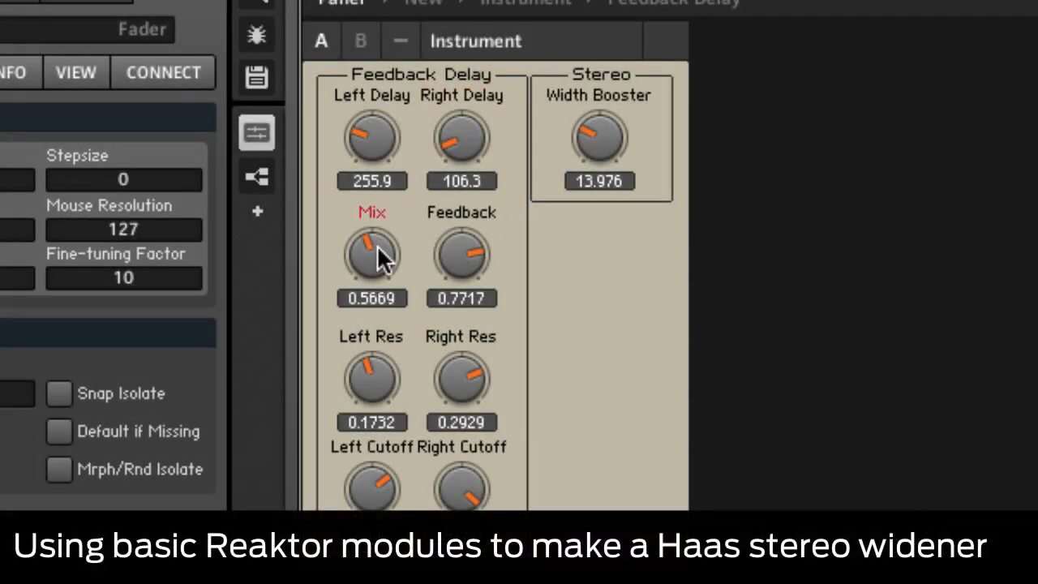
- Set Mix to about 0.48, Left Res to 0.27 and Right Delay to 255.9; shorten Left Delay, adjust Feedback and both cutoffs
drag(377, 245, 377, 216)
drag(370, 142, 401, 320)
drag(364, 370, 363, 319)
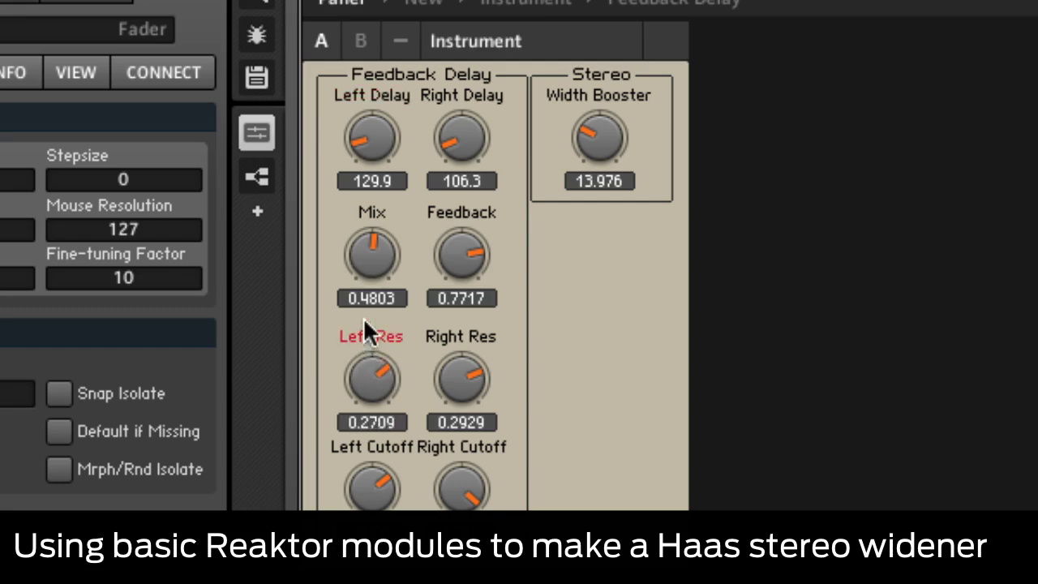
drag(371, 462, 371, 430)
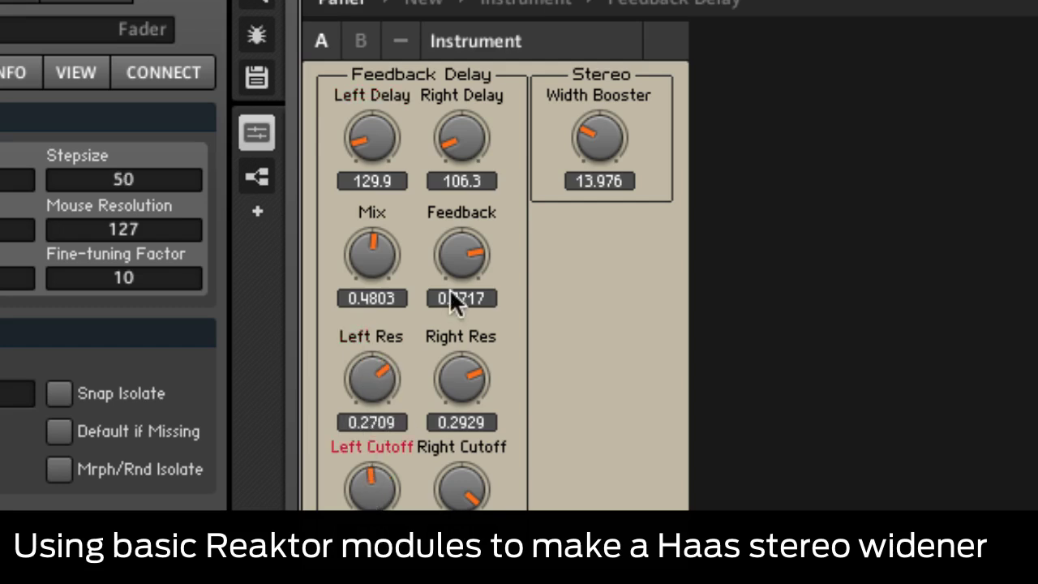
drag(462, 150, 454, 105)
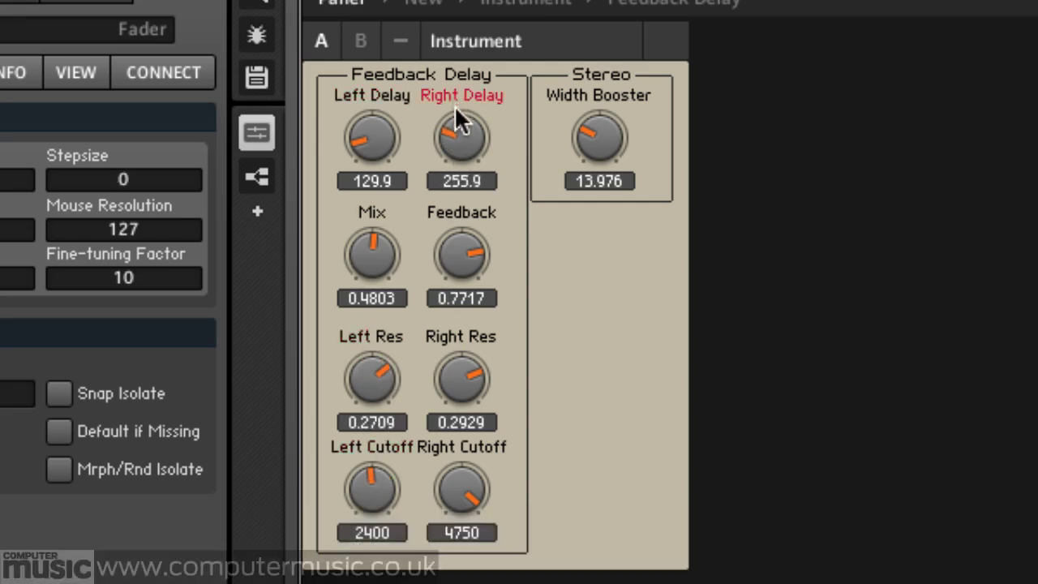
drag(470, 249, 466, 292)
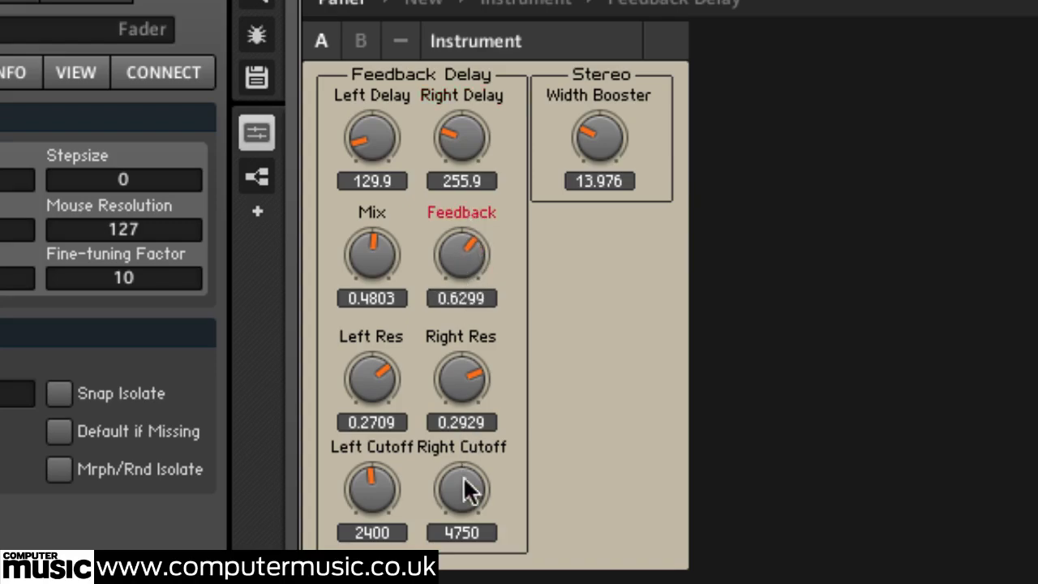
drag(463, 488, 463, 556)
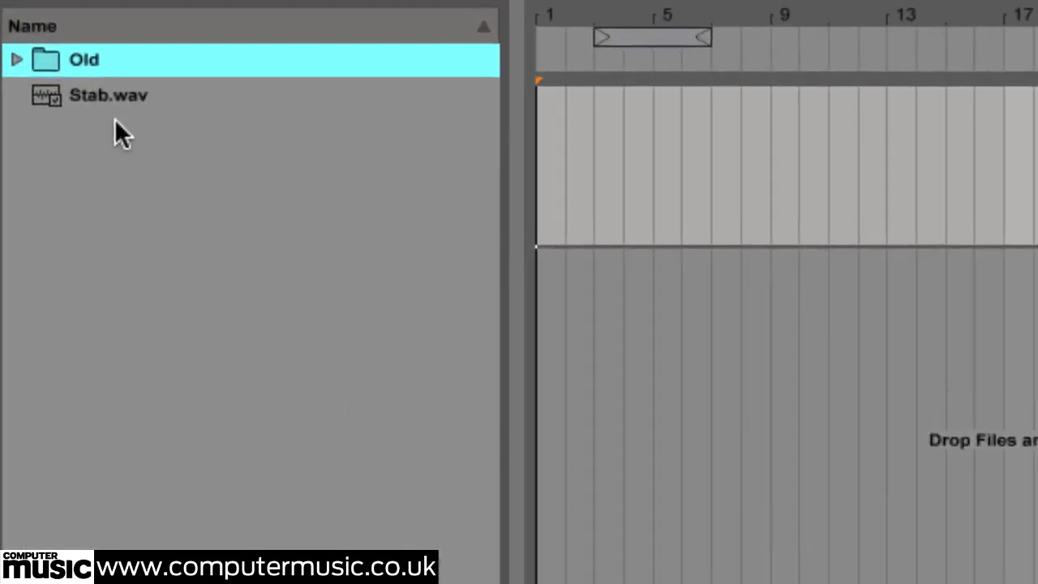
- Drop Stab.wav as a clip onto the 1 Audio track
drag(127, 89, 329, 105)
drag(547, 142, 549, 127)
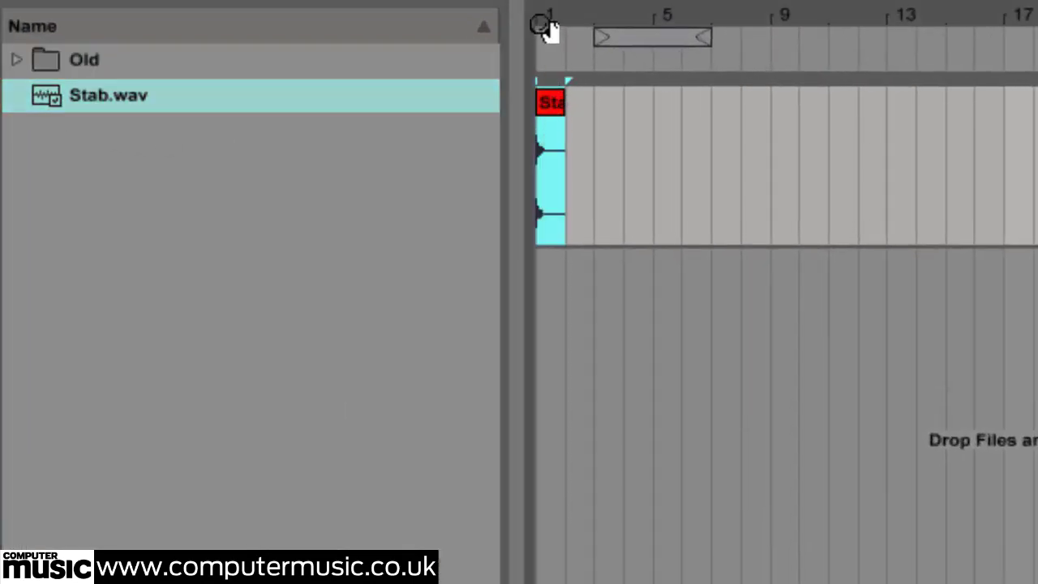
drag(545, 24, 547, 17)
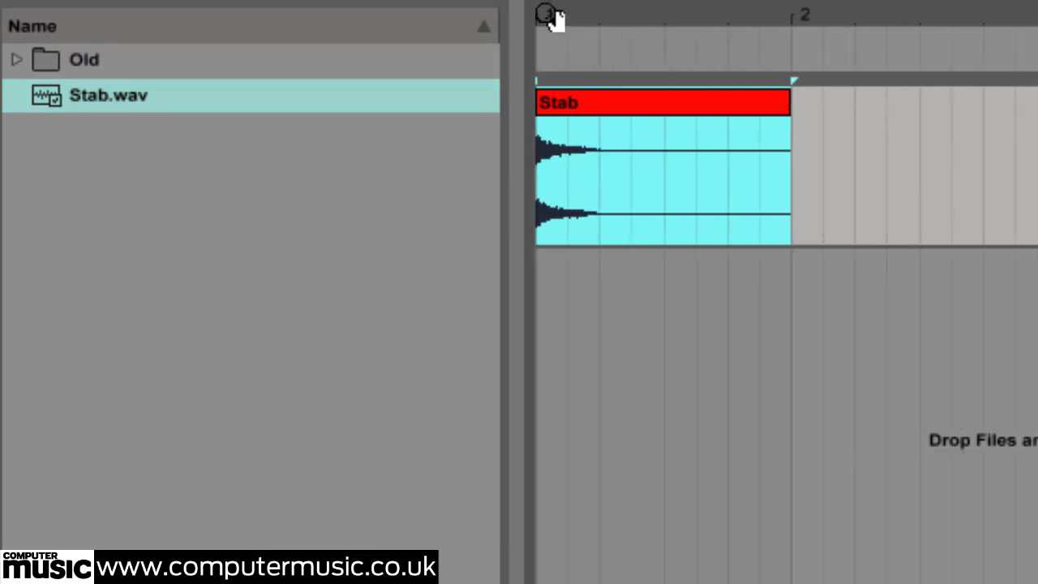
- Loop the Stab clip over bars 1–2 and load Reaktor5 FX onto its track
click(600, 104)
key(ctrl+l)
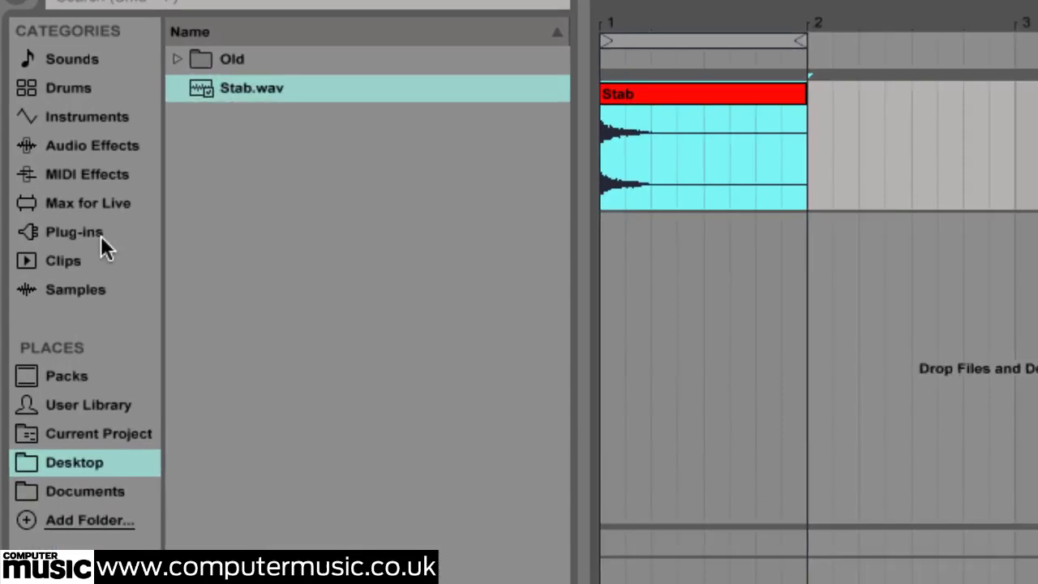
click(53, 165)
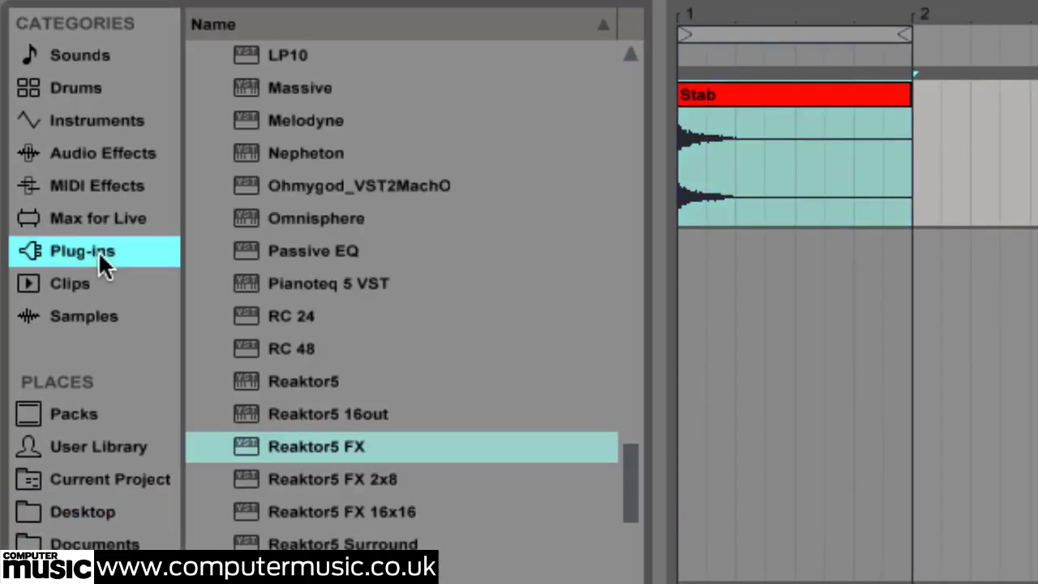
drag(286, 449, 788, 166)
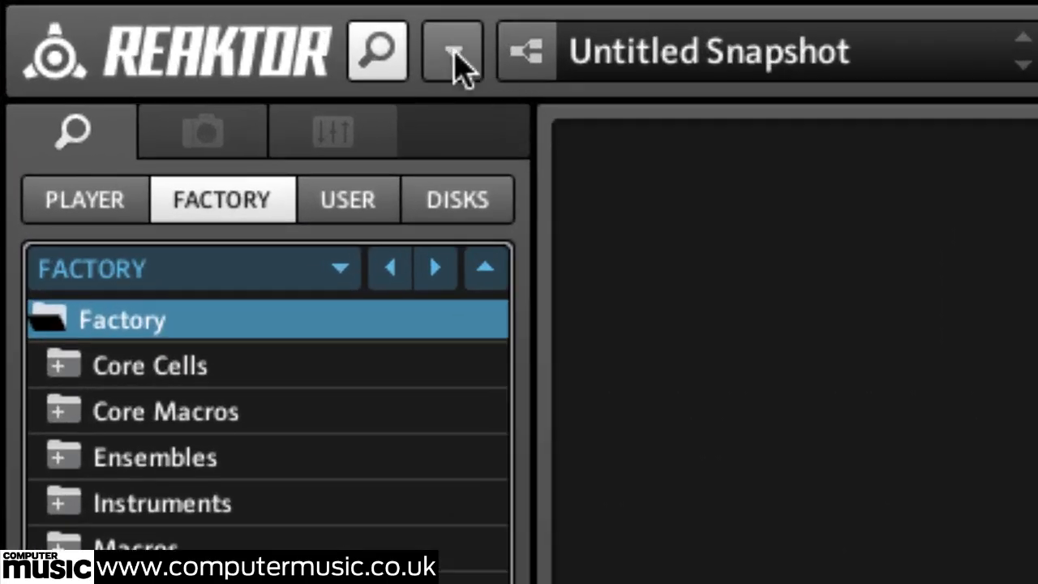
- Create a new empty ensemble from Reaktor's File menu
click(364, 33)
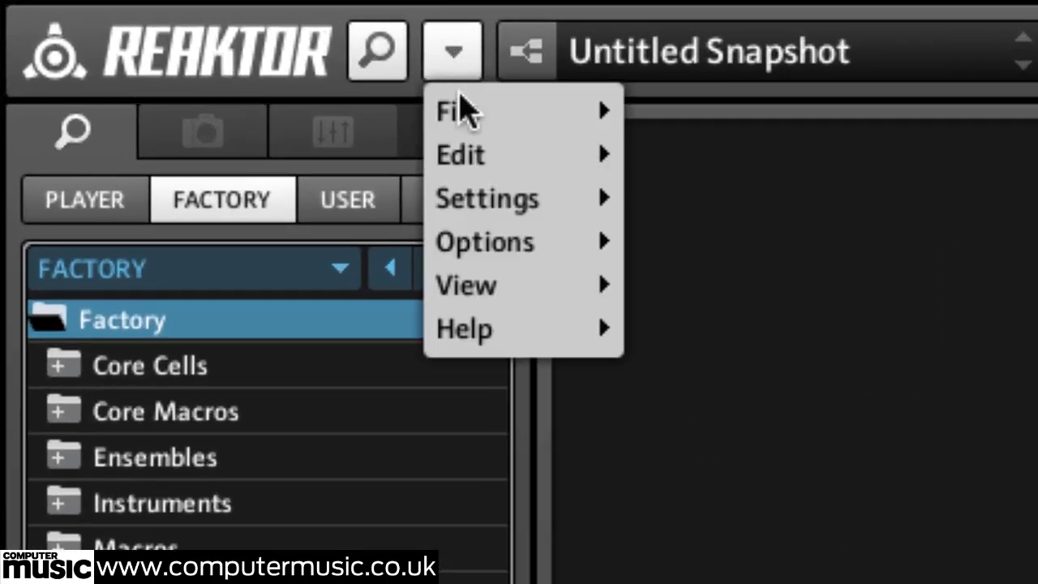
mouse_move(373, 54)
click(665, 111)
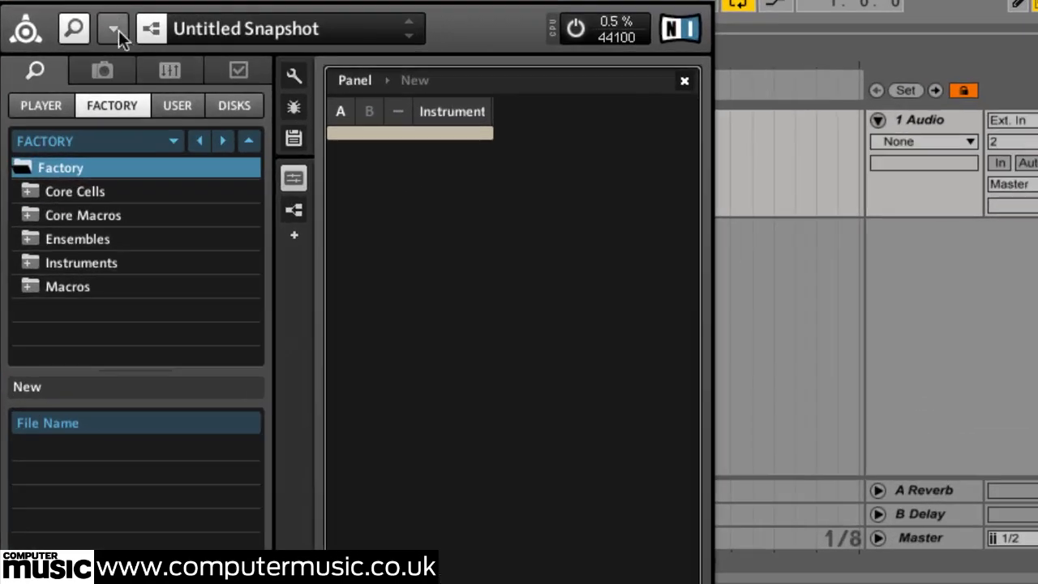
- Switch the Reaktor window to View > Large Size
click(287, 32)
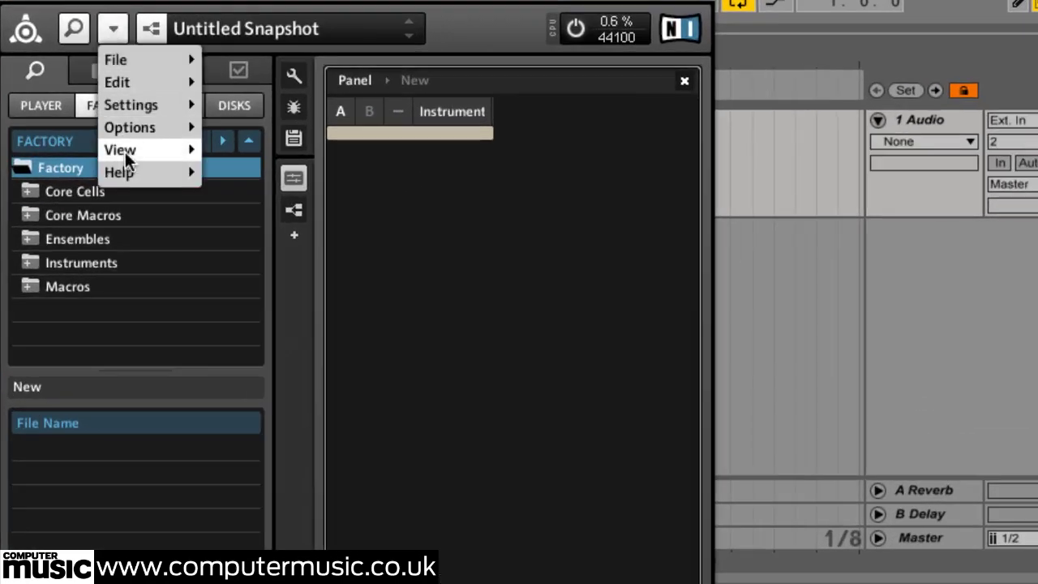
mouse_move(130, 150)
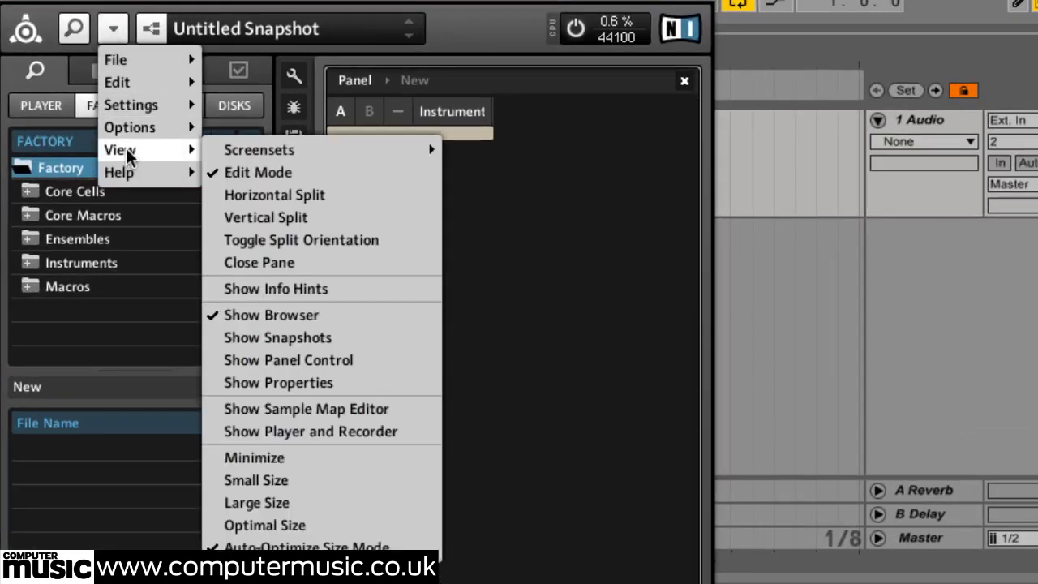
click(303, 503)
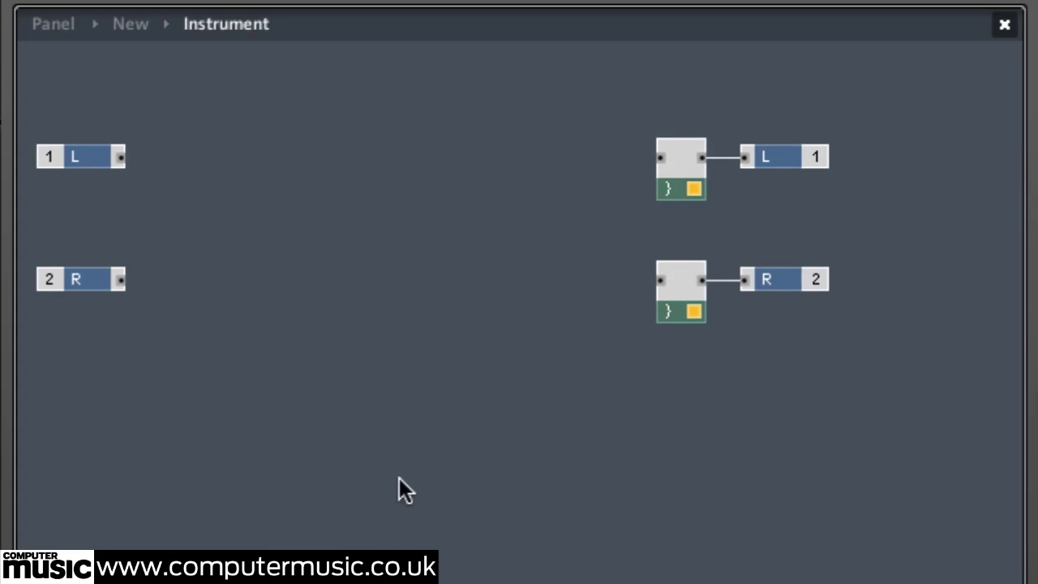
- Box-select the two voice combiner modules feeding the L and R outputs and delete them
drag(398, 477, 702, 128)
key(Delete)
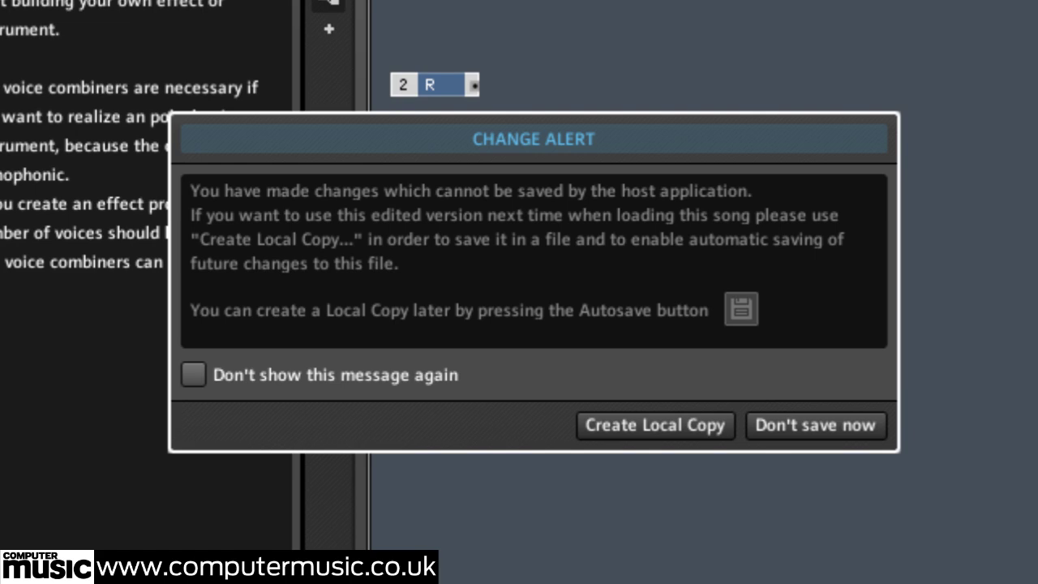
- Save a local copy as CM Delay.ens on the Desktop with autosave, and close the confirmation
click(637, 424)
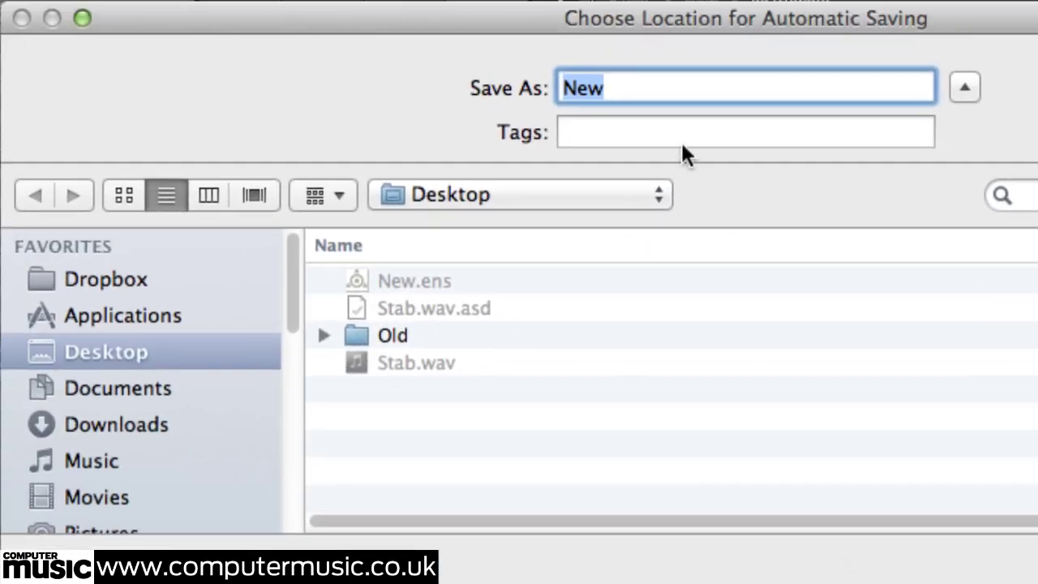
text(CM Delay)
key(Return)
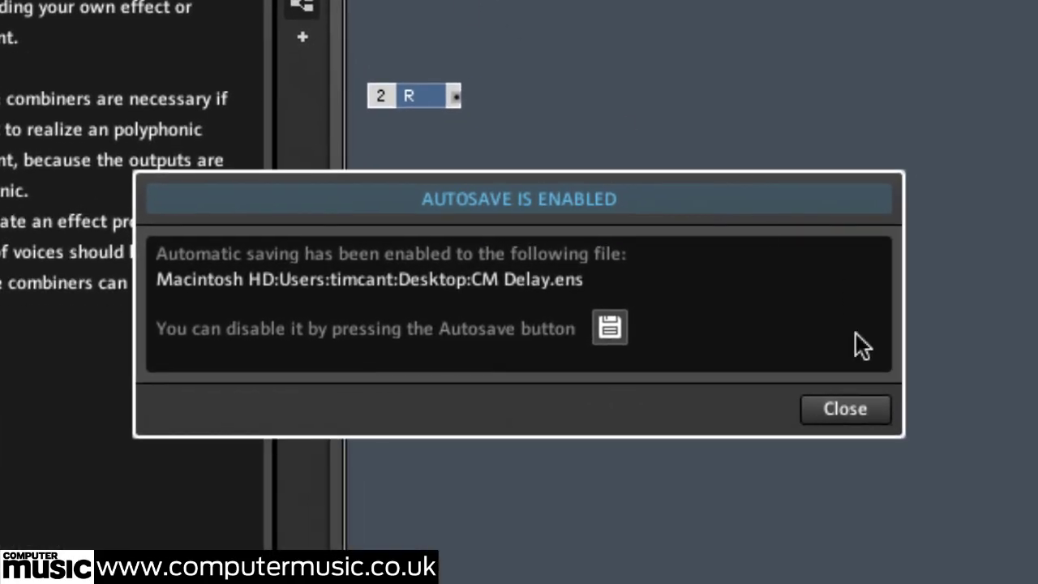
click(845, 407)
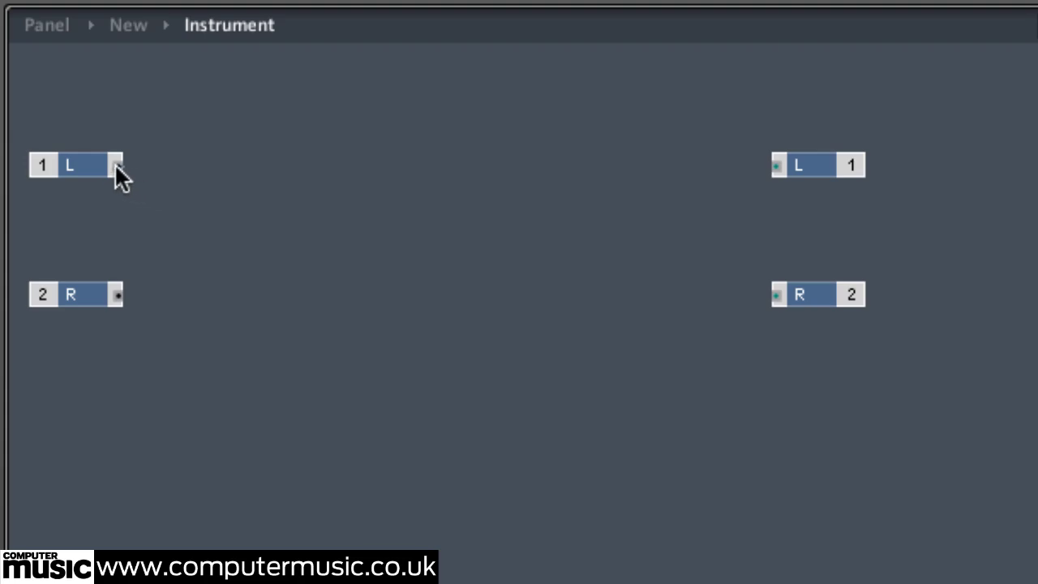
- Wire the L input to the L output, using Undo Delete Wire to restore it after accidental removal
drag(115, 165, 772, 161)
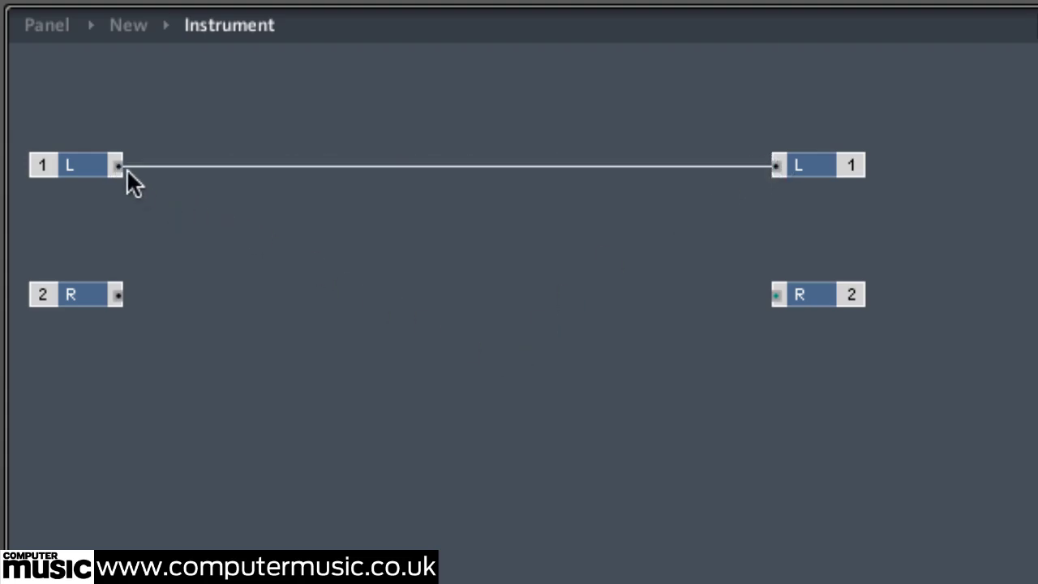
drag(119, 165, 777, 162)
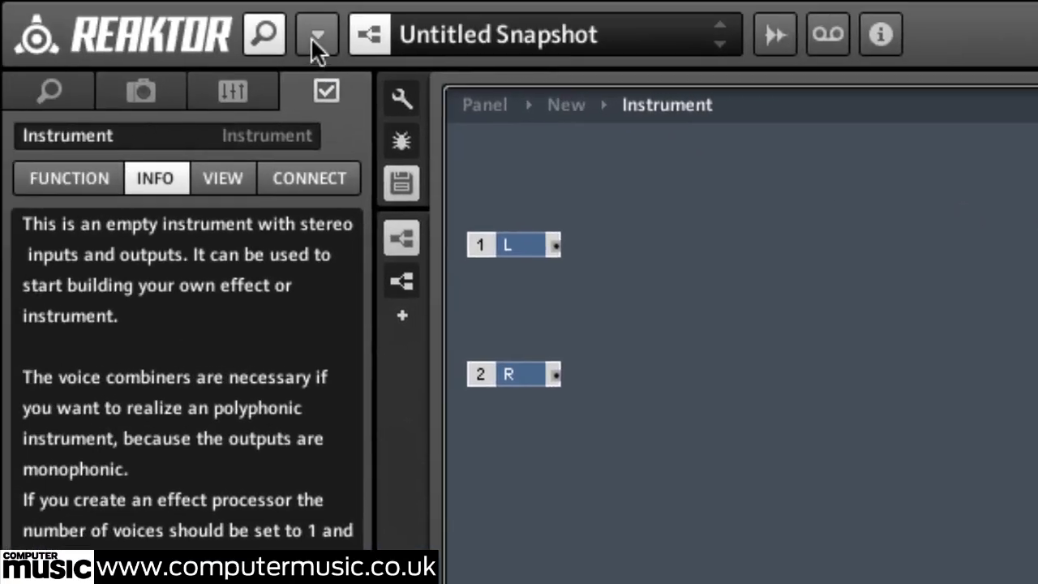
click(313, 37)
mouse_move(430, 102)
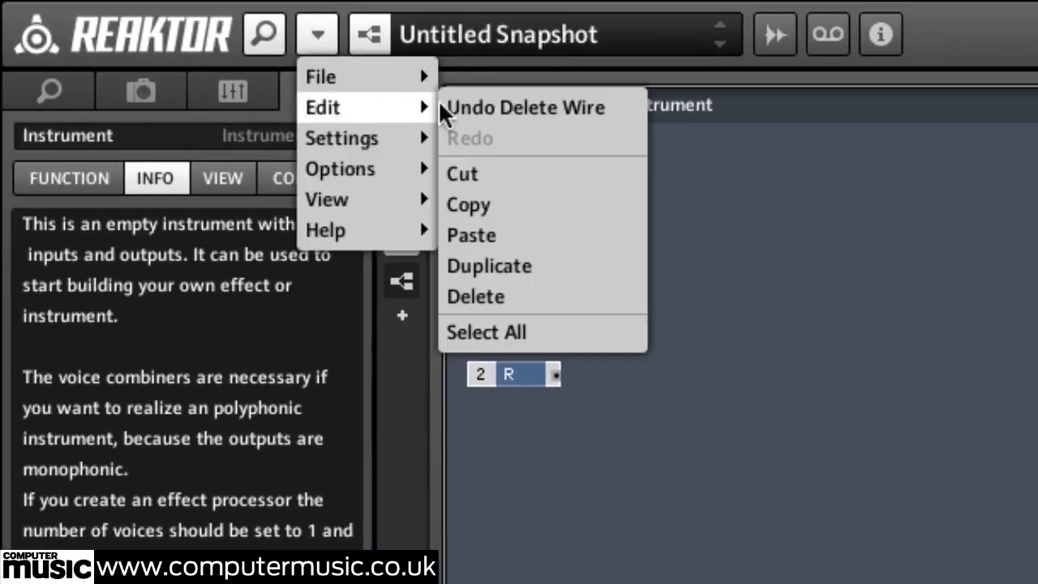
click(466, 107)
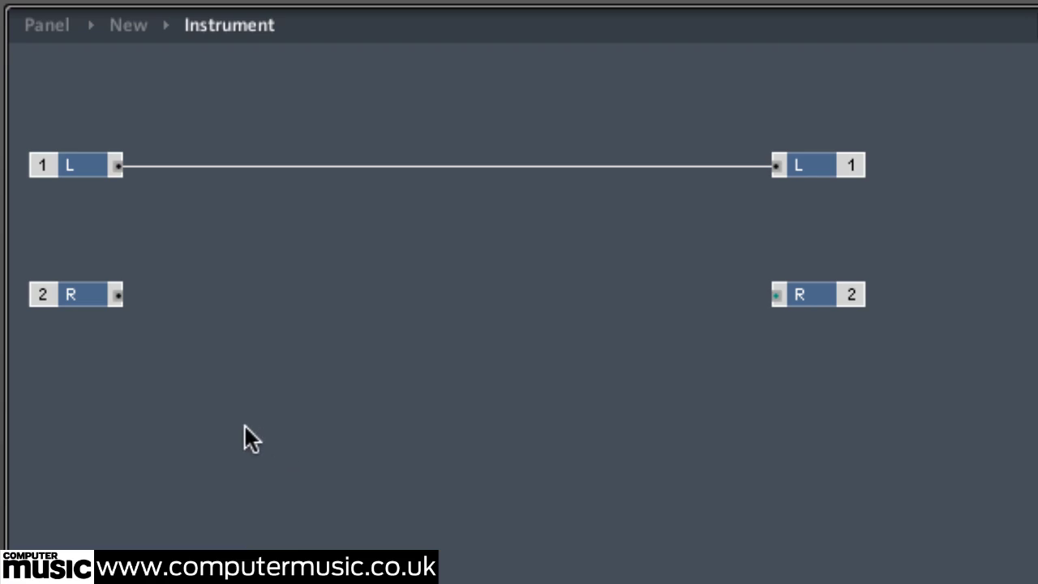
- Insert a Built-In Delay > Single Delay module and drag it to the middle of the structure
right_click(207, 420)
mouse_move(222, 423)
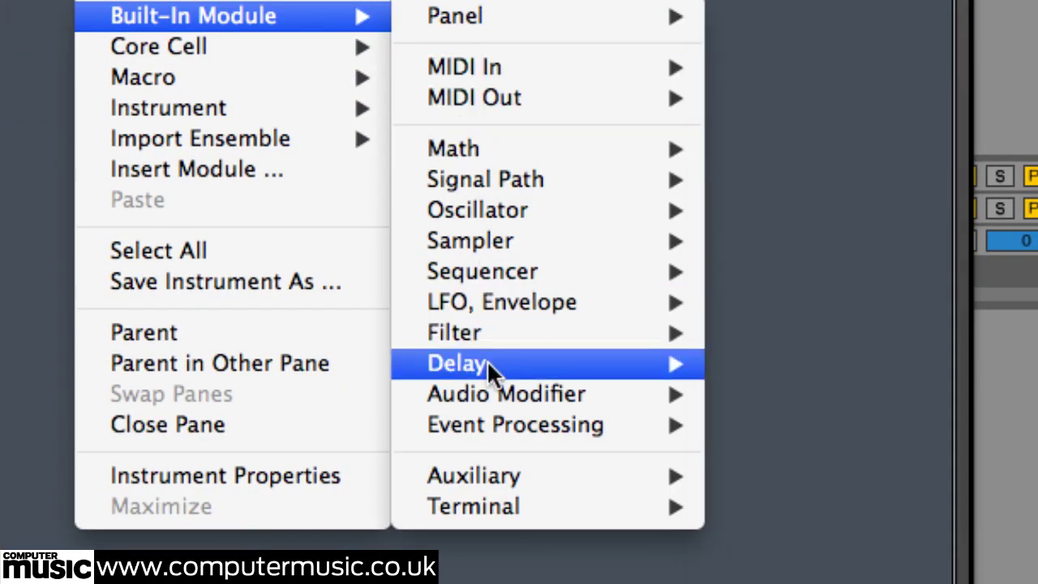
mouse_move(535, 363)
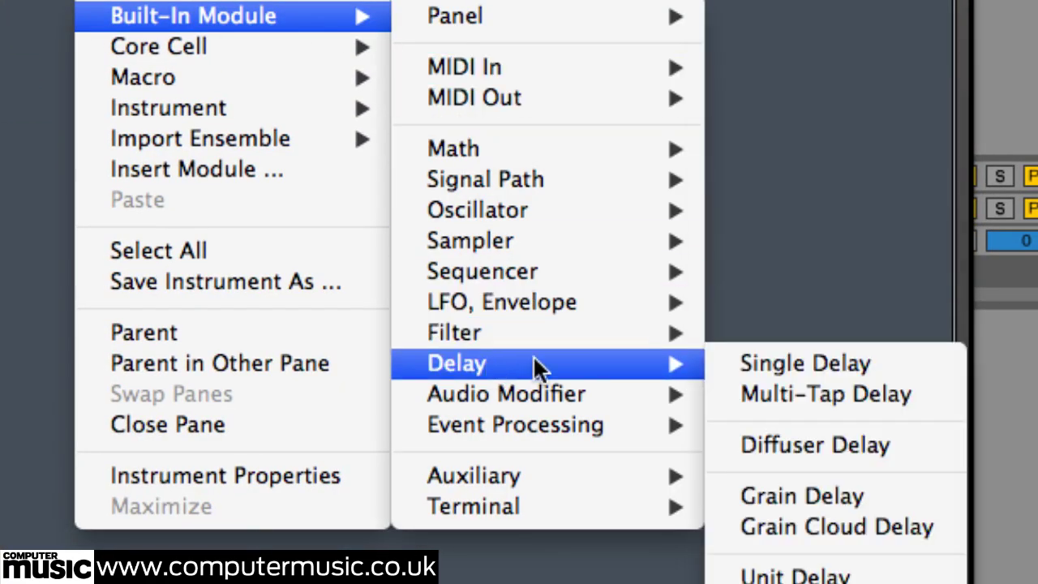
click(765, 361)
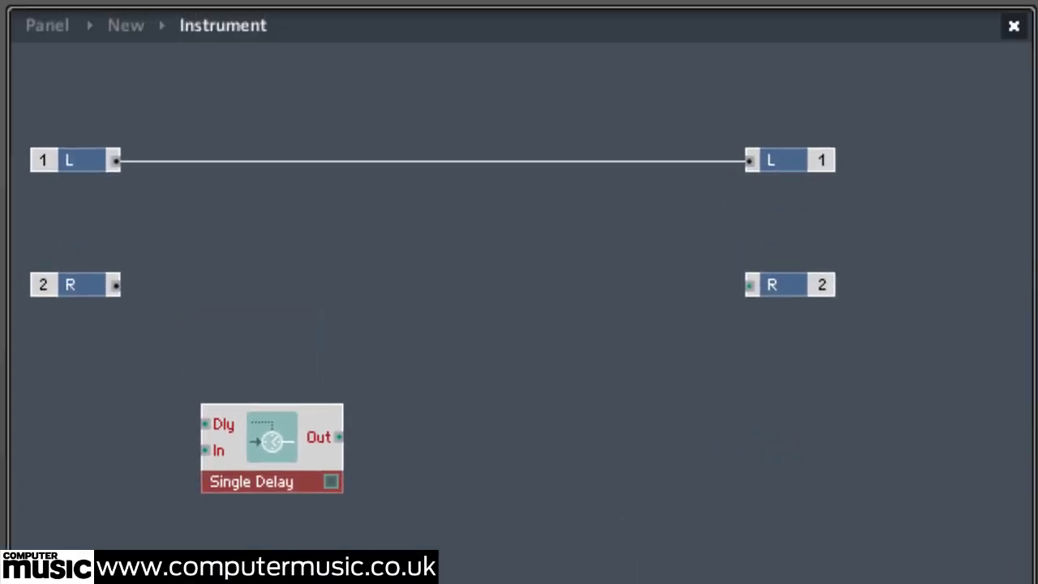
drag(282, 447, 497, 396)
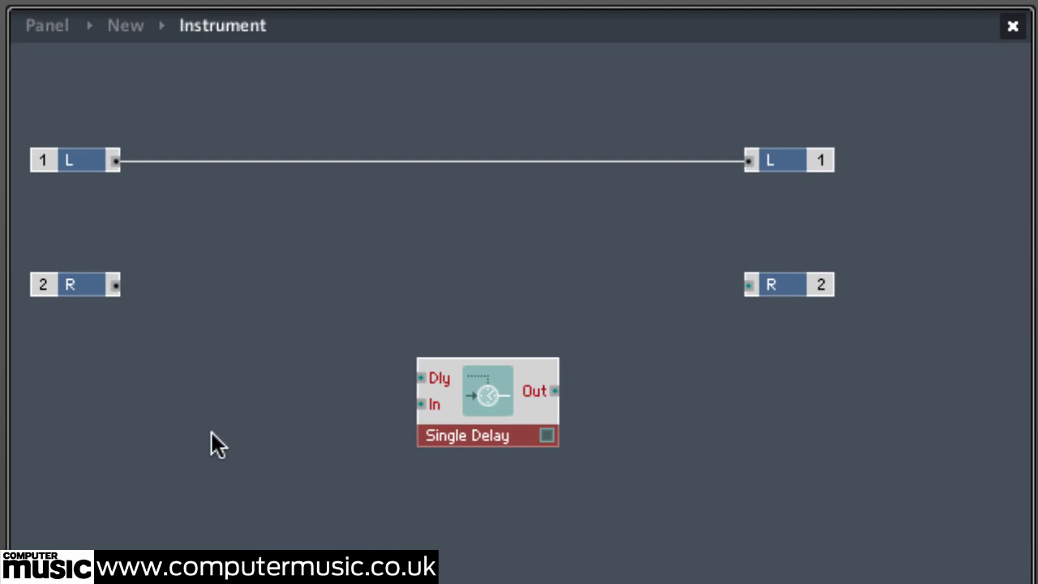
- Insert a Built-In Panel > Knob module into the structure
right_click(131, 442)
mouse_move(154, 447)
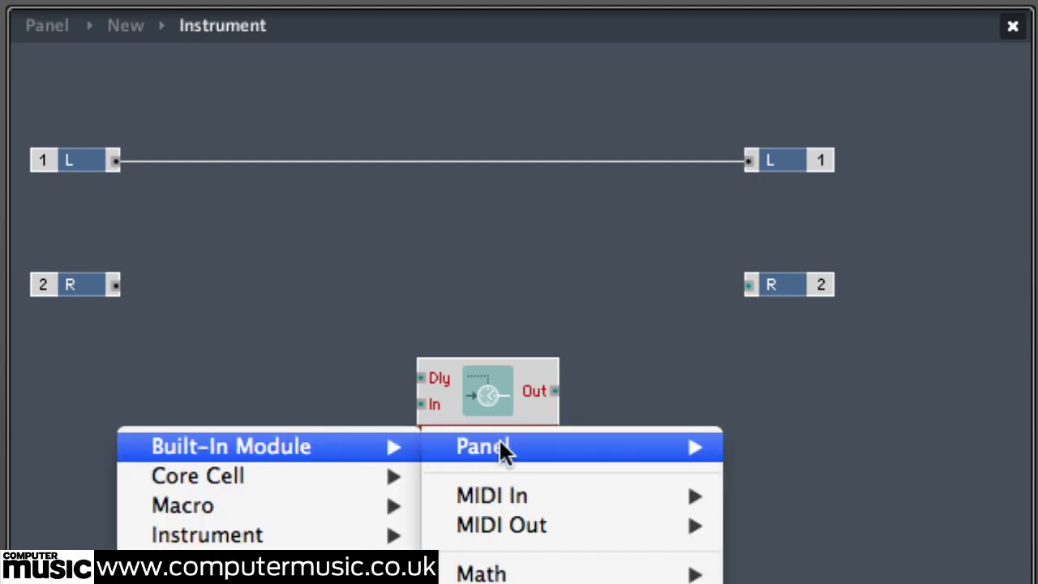
mouse_move(512, 449)
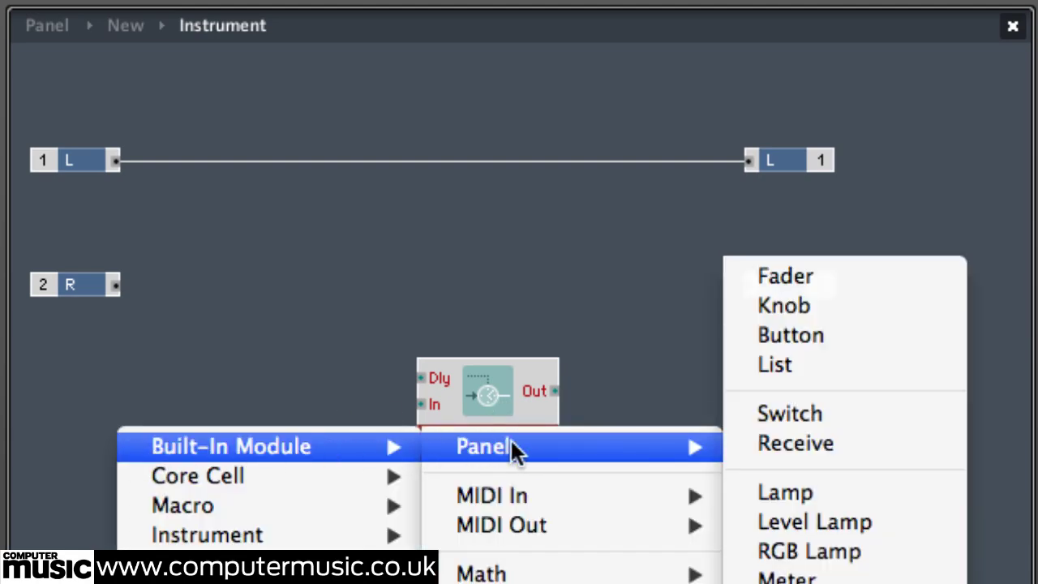
click(844, 308)
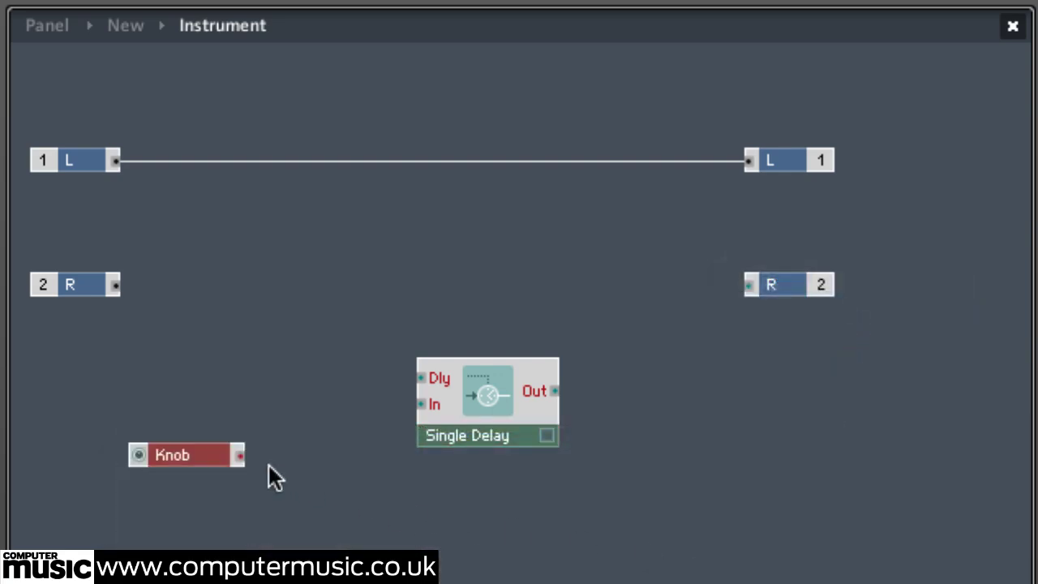
- Wire the Knob to Dly, the R input to the delay's In, and Out to the R output
drag(237, 454, 420, 369)
drag(114, 285, 431, 401)
drag(554, 389, 756, 272)
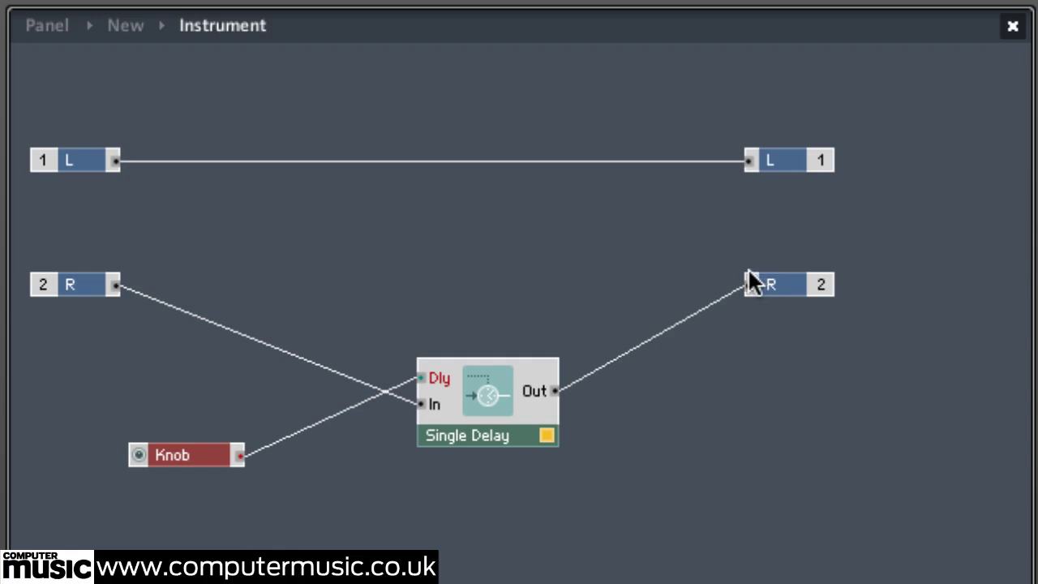
- Set the Single Delay module to Mono from its context menu
right_click(484, 377)
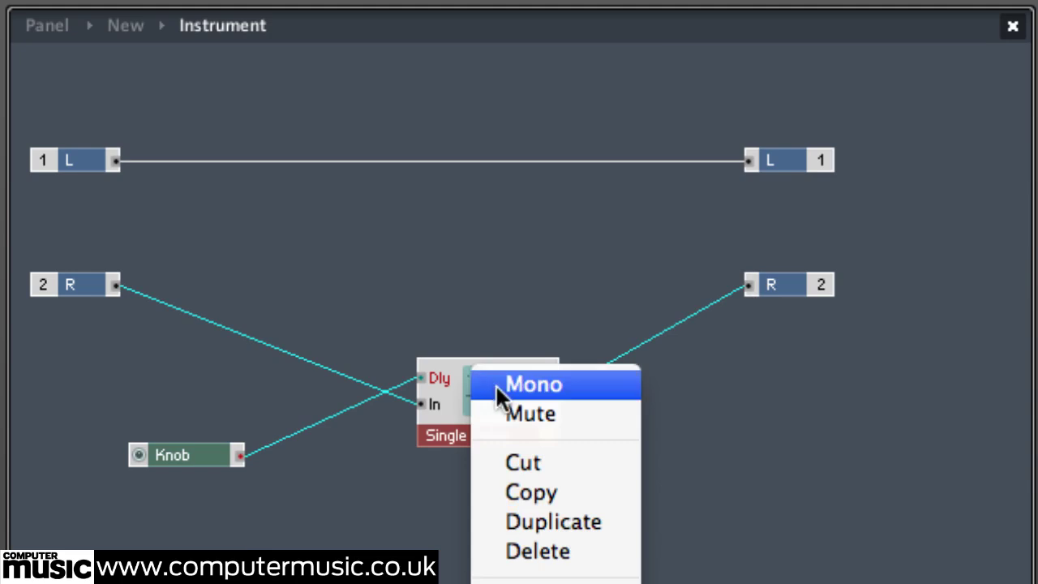
click(498, 386)
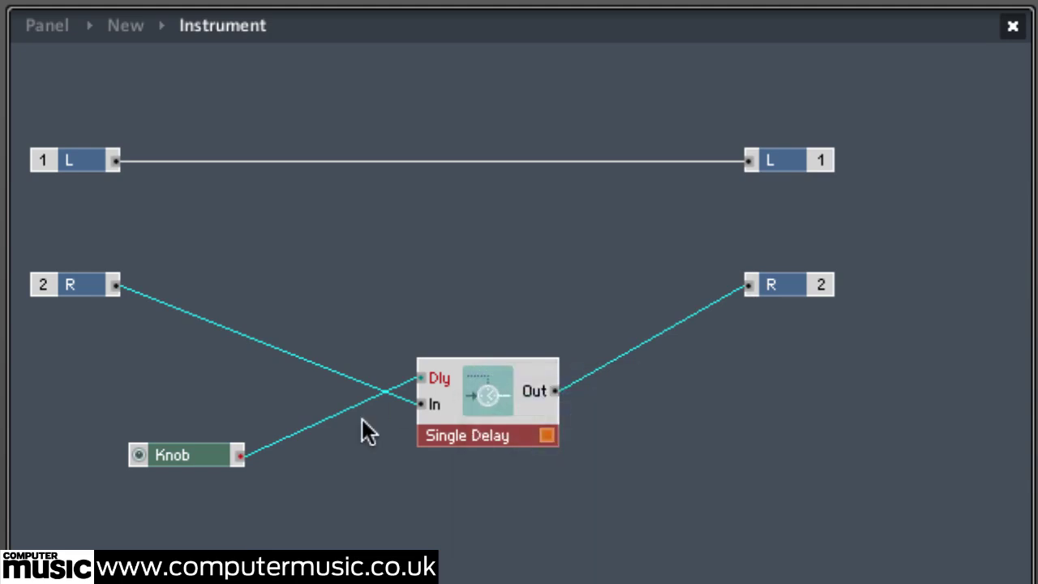